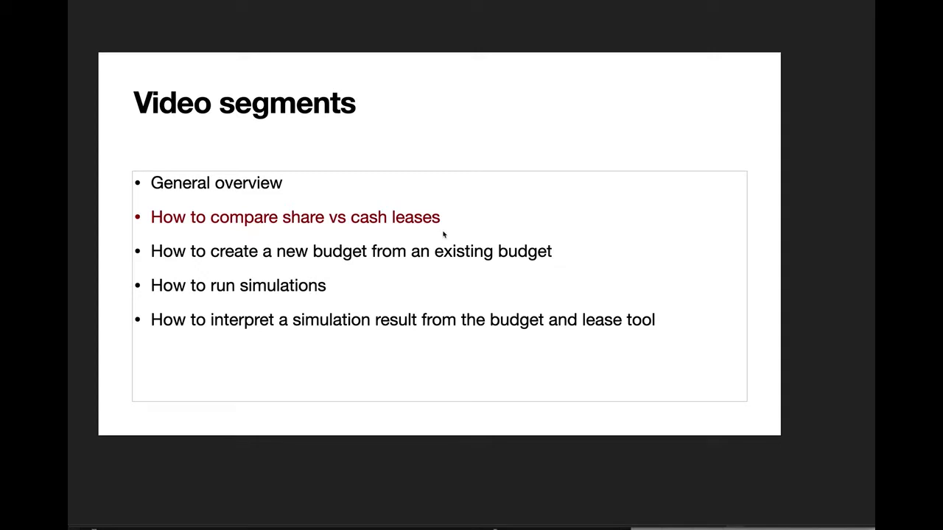
Step: Switch to the Excel budget workbook and enter an override of 200 for the soybean budget's seed cost
key("super+Tab")
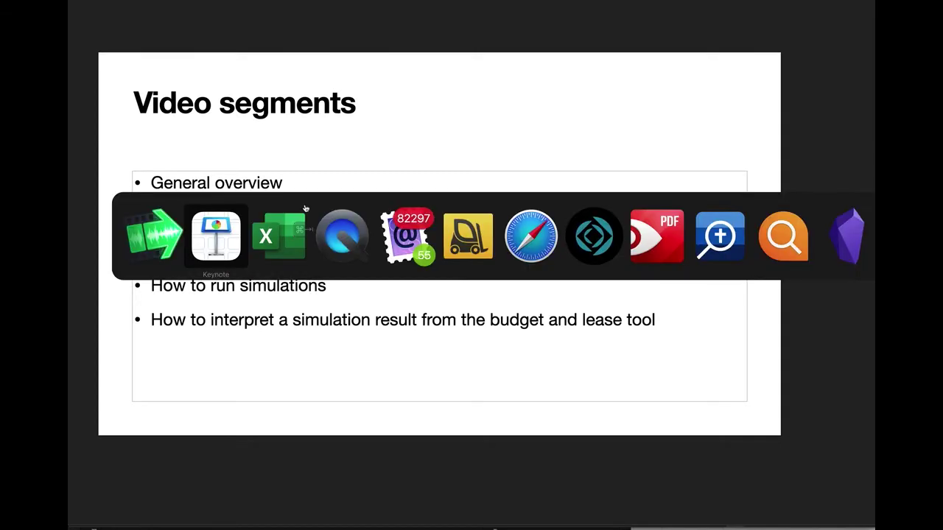
key("super+Tab")
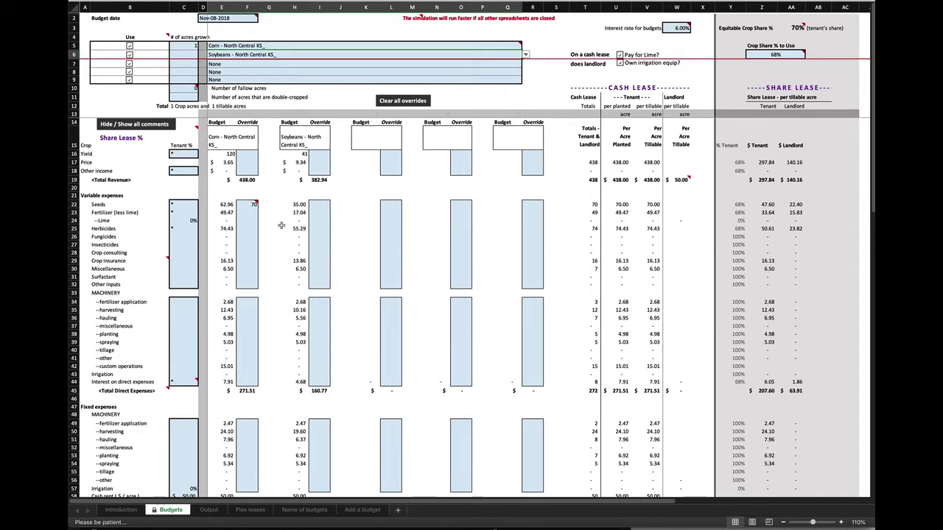
left_click(325, 223)
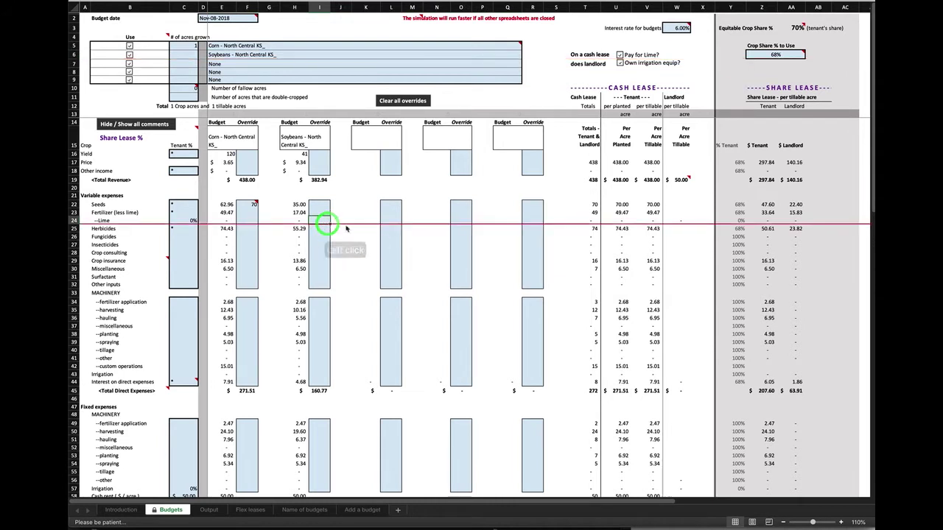
left_click(312, 206)
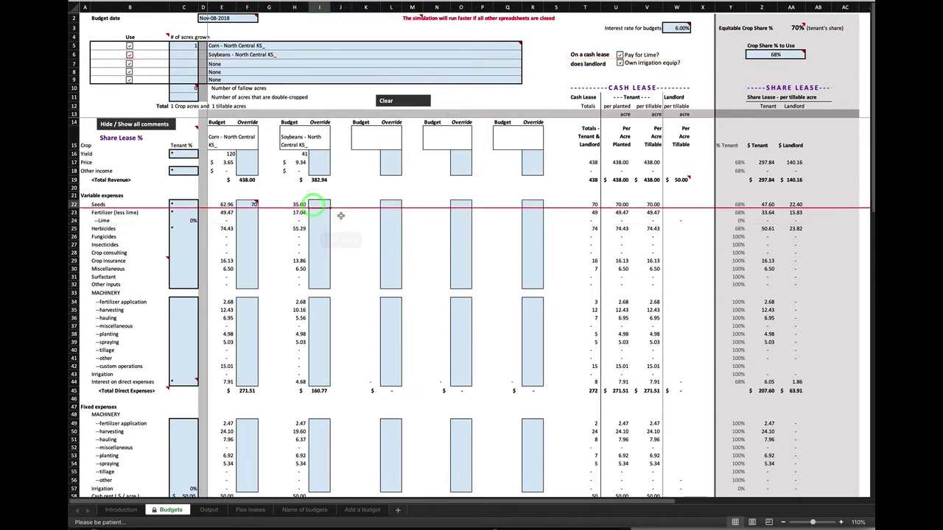
type("200")
key("Return")
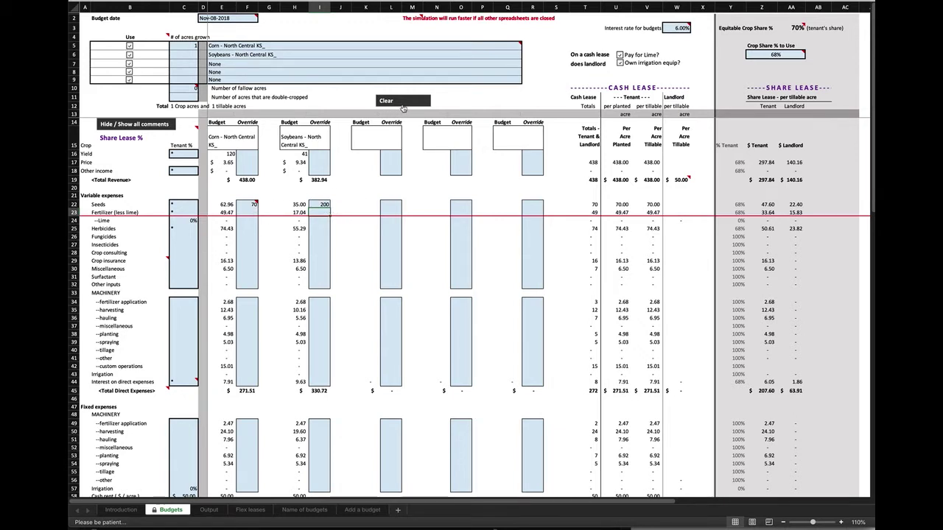
Step: Clear all budget overrides and review the corn and soybean returns and breakeven figures
left_click(401, 99)
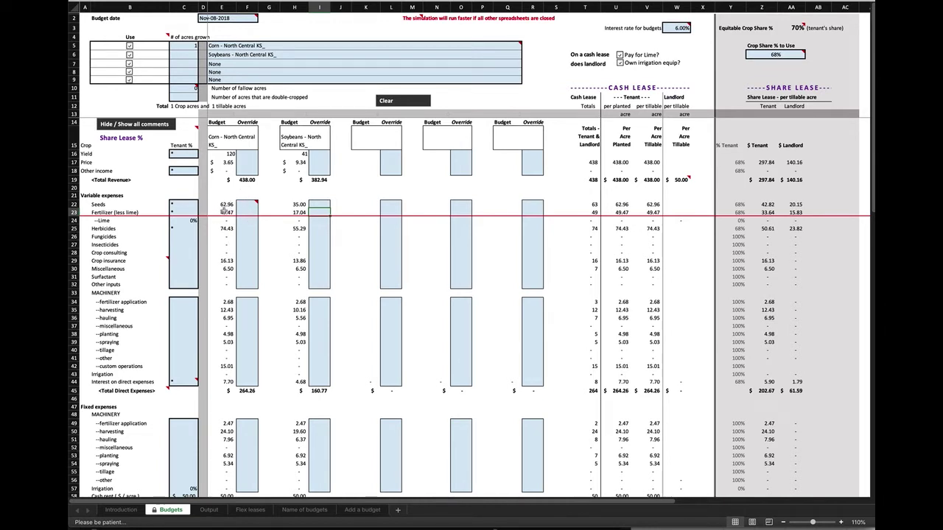
scroll(290, 294, "down", 6)
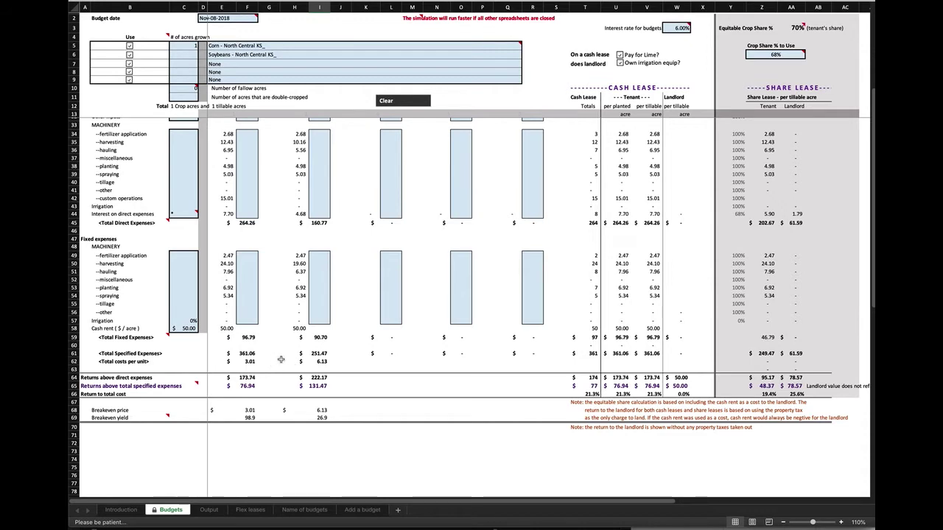
scroll(300, 394, "up", 6)
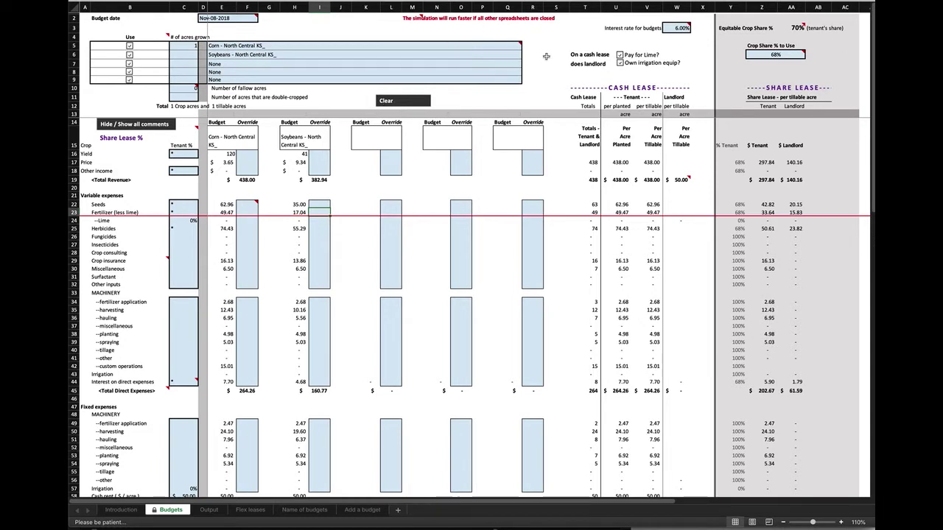
Step: Exclude the Soybeans - North Central KS_ budget from use and include it again
left_click(508, 56)
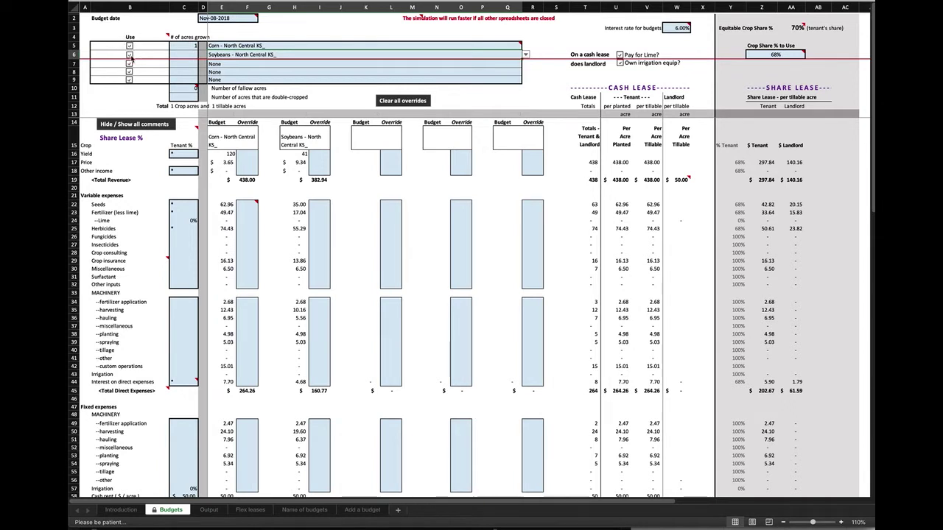
left_click(130, 55)
left_click(129, 55)
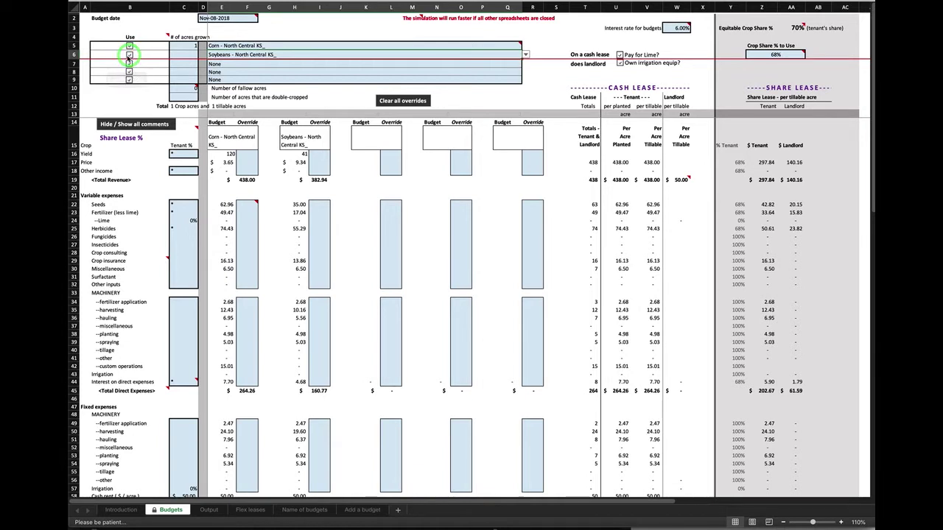
left_click(130, 55)
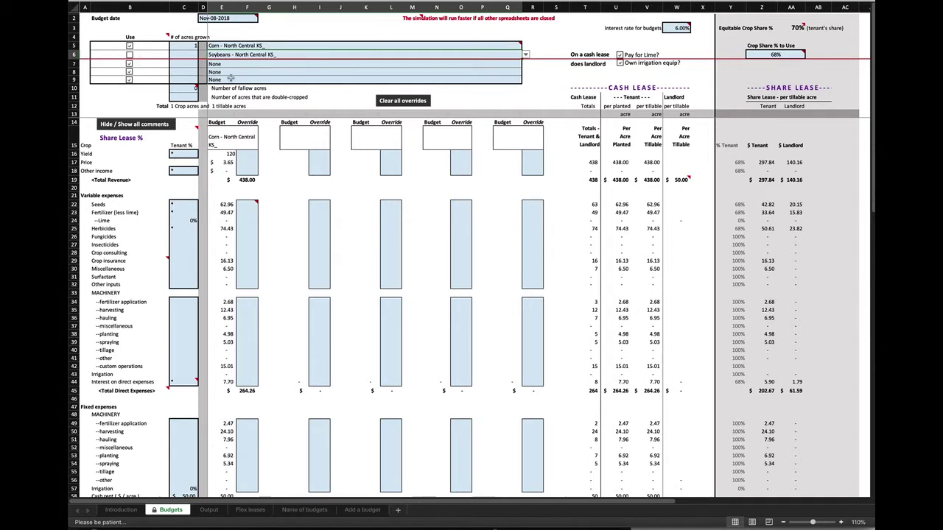
left_click(130, 54)
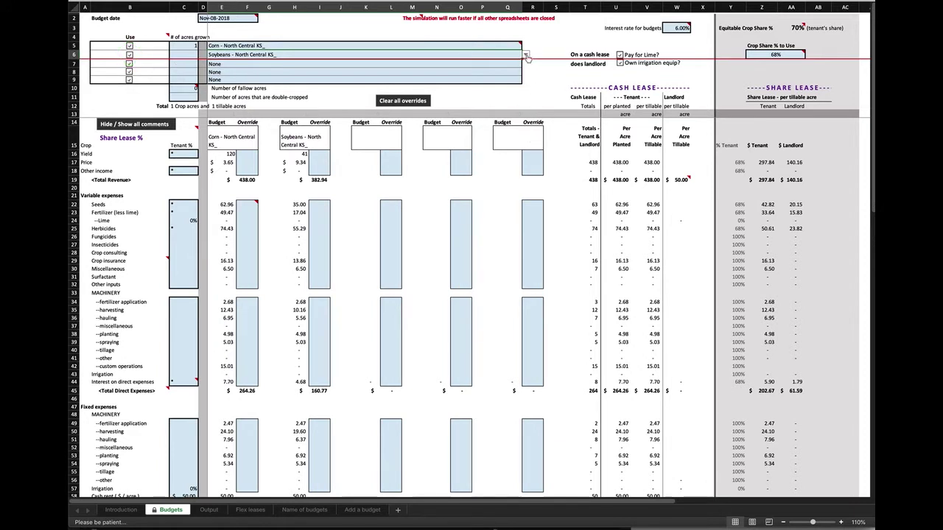
Step: Set the second crop budget to None in place of the soybean budget
left_click(526, 55)
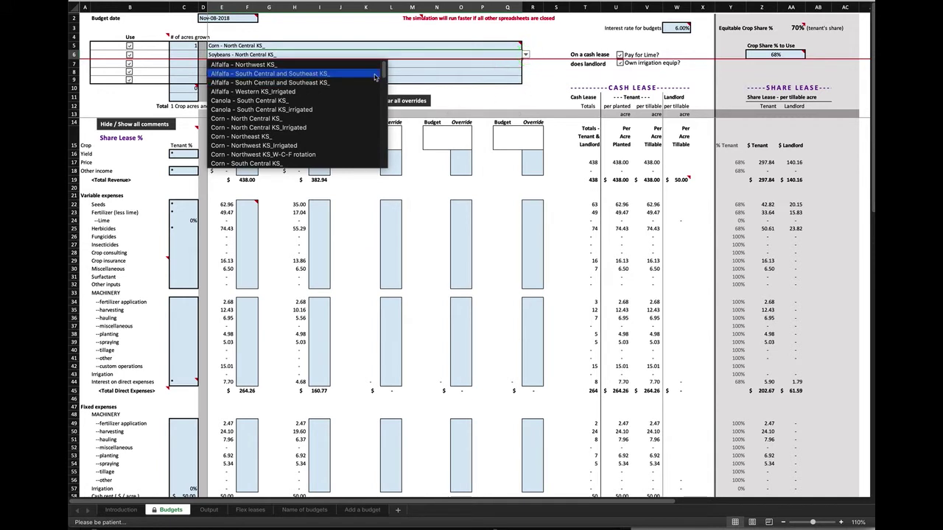
left_click(446, 53)
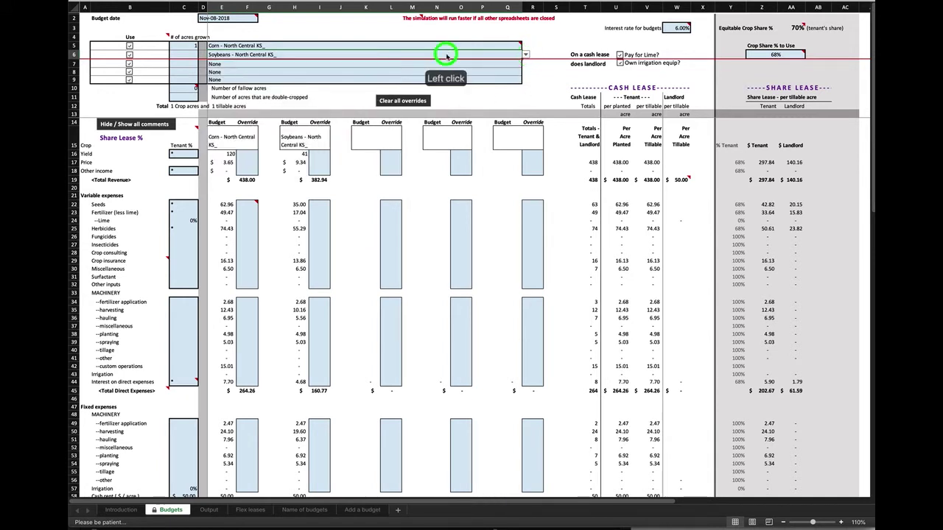
left_click(358, 54)
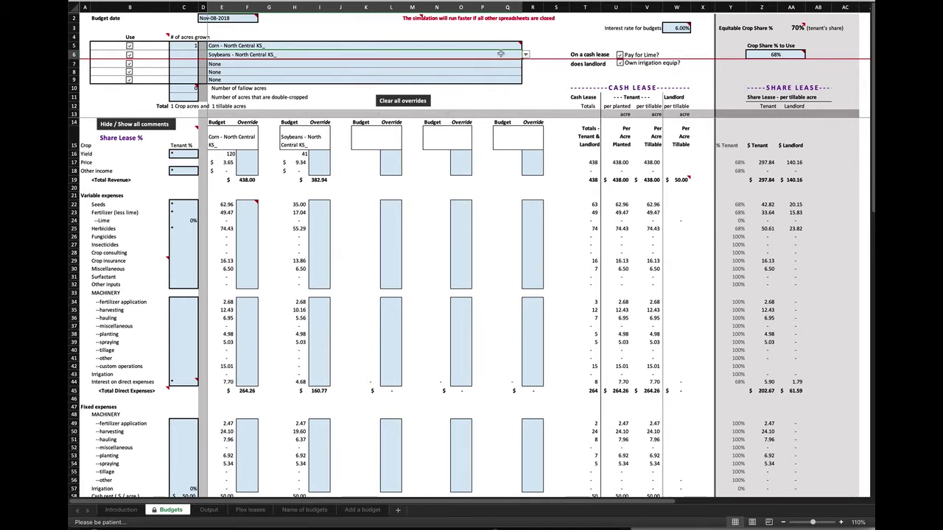
left_click(525, 56)
left_click(526, 56)
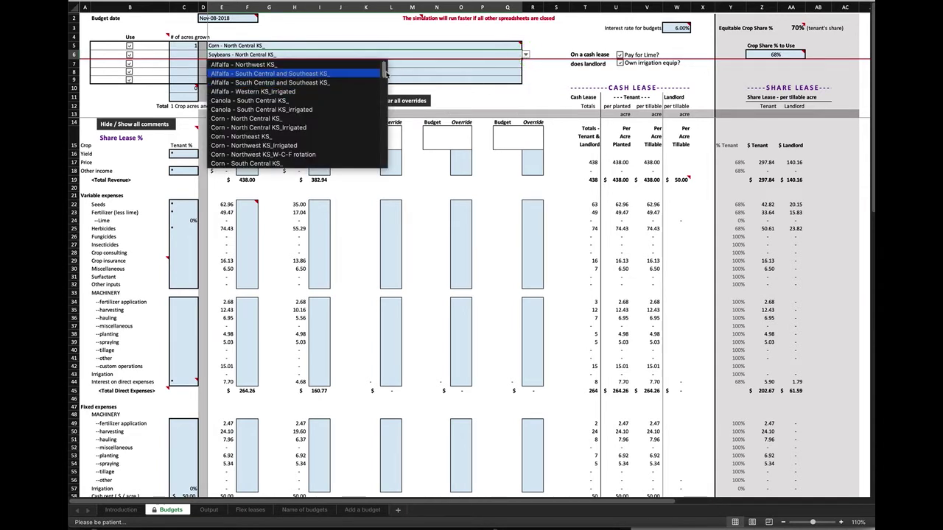
left_click_drag(383, 72, 383, 160)
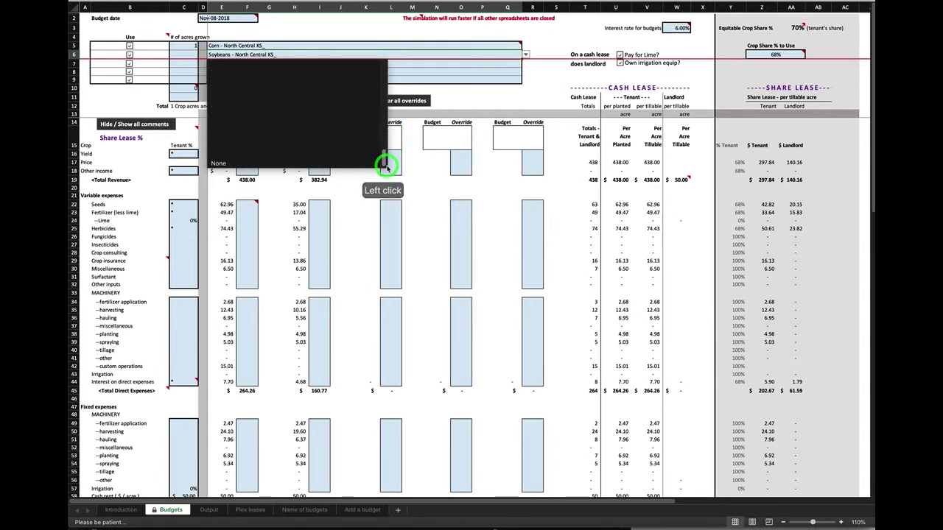
left_click(241, 164)
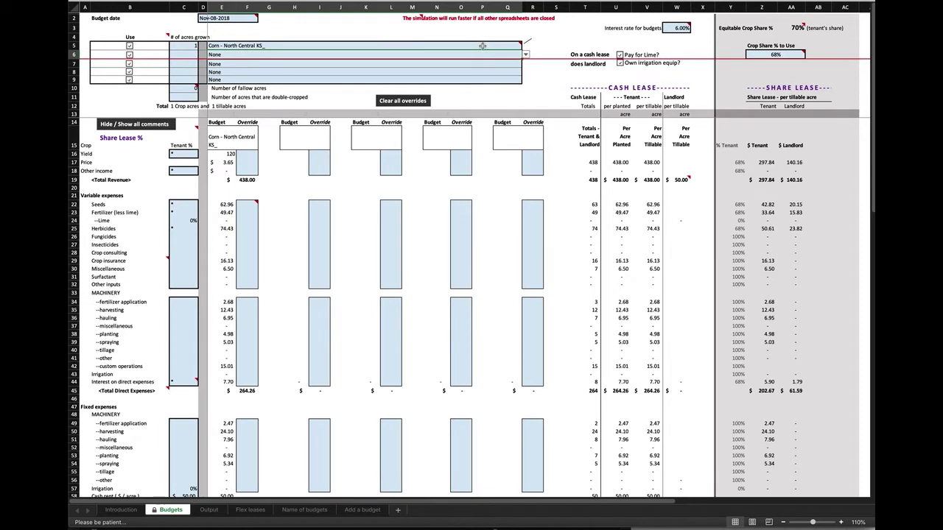
Step: Set the first crop budget to Wheat - North Central KS_Rotation
mouse_move(481, 46)
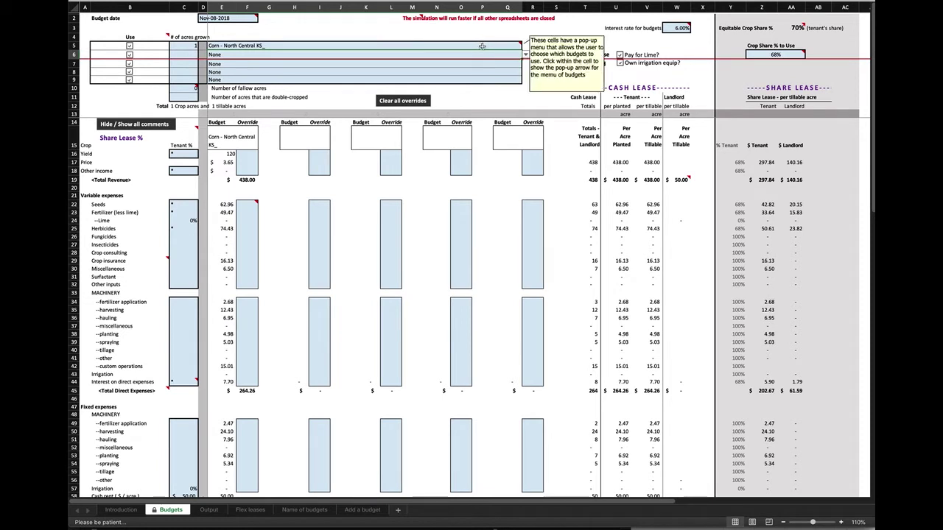
left_click(444, 47)
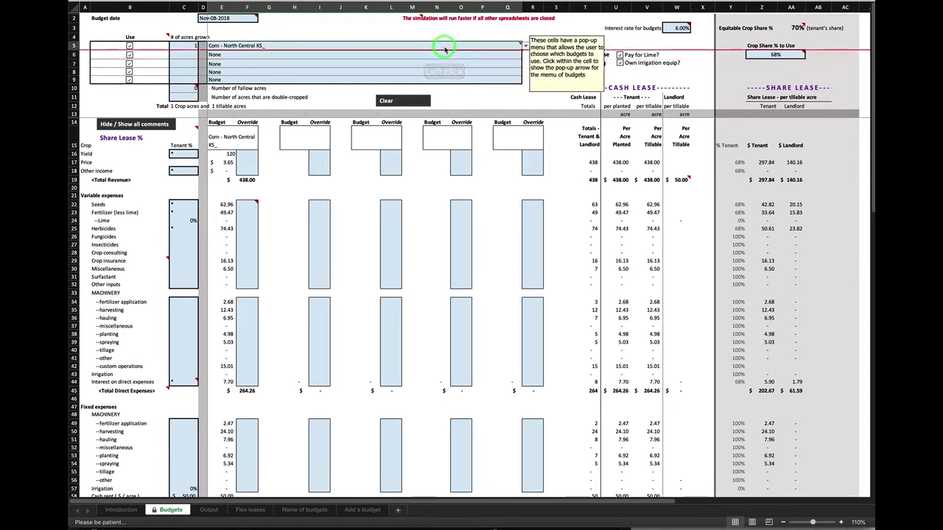
left_click(525, 46)
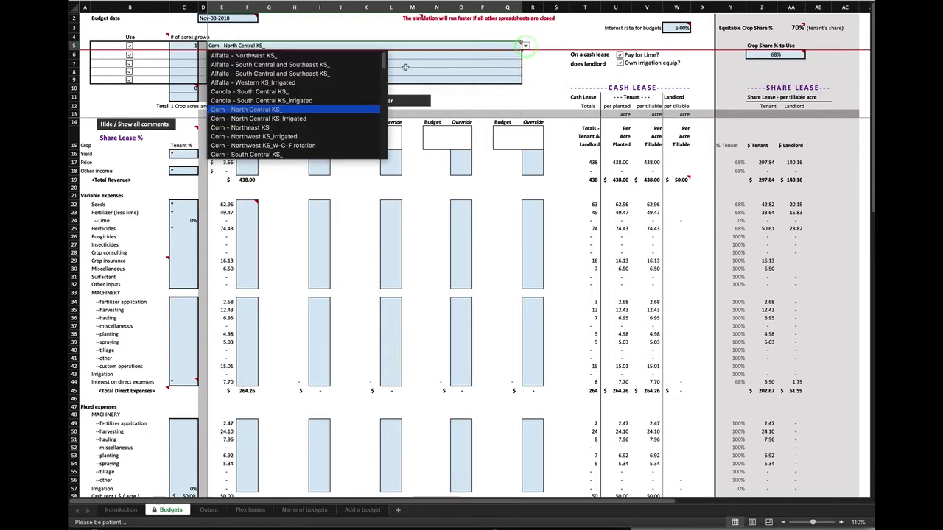
left_click_drag(384, 60, 381, 127)
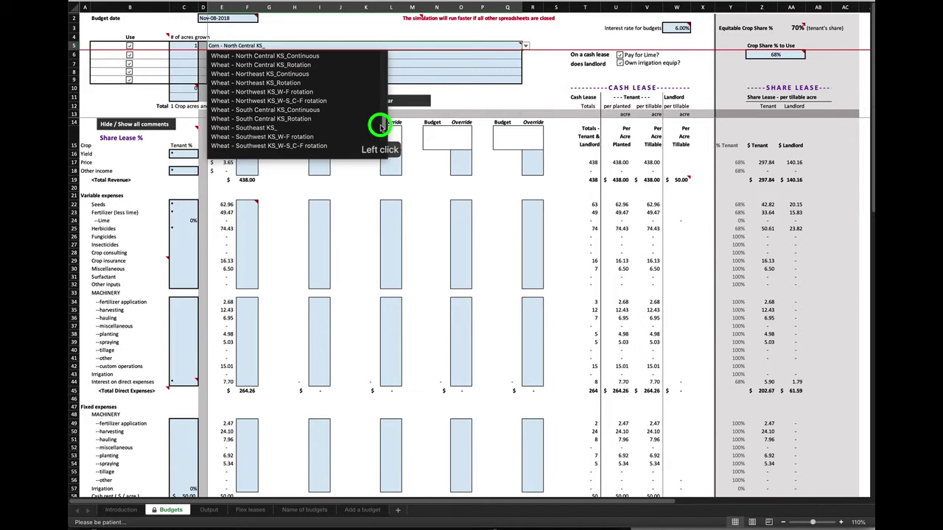
left_click(312, 65)
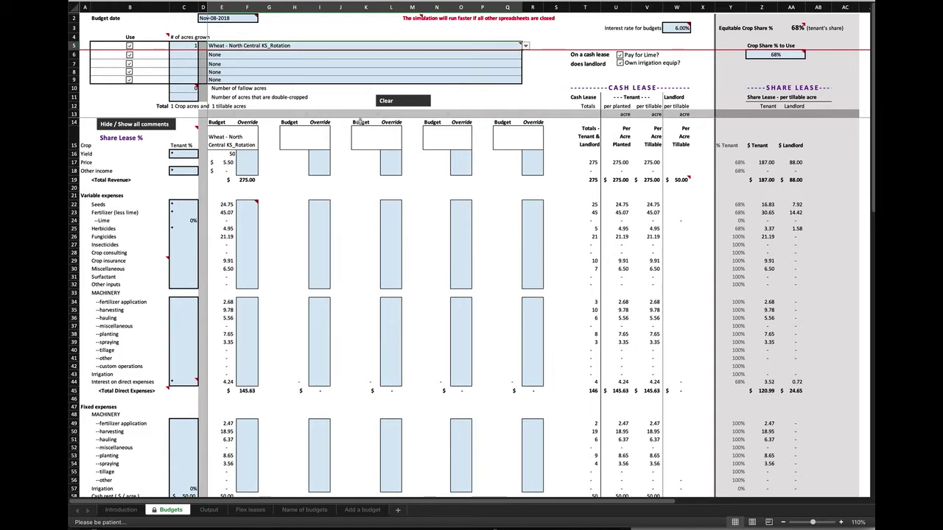
Step: Review the wheat budget's expenses, returns and breakeven figures, along with the landlord's irrigation equipment option and the irrigation rows
scroll(286, 221, "down", 5)
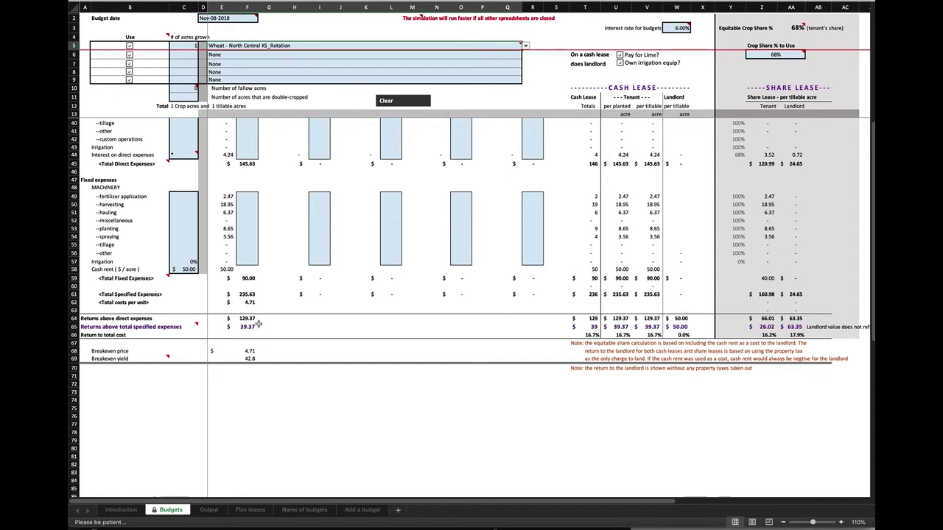
scroll(276, 320, "up", 1)
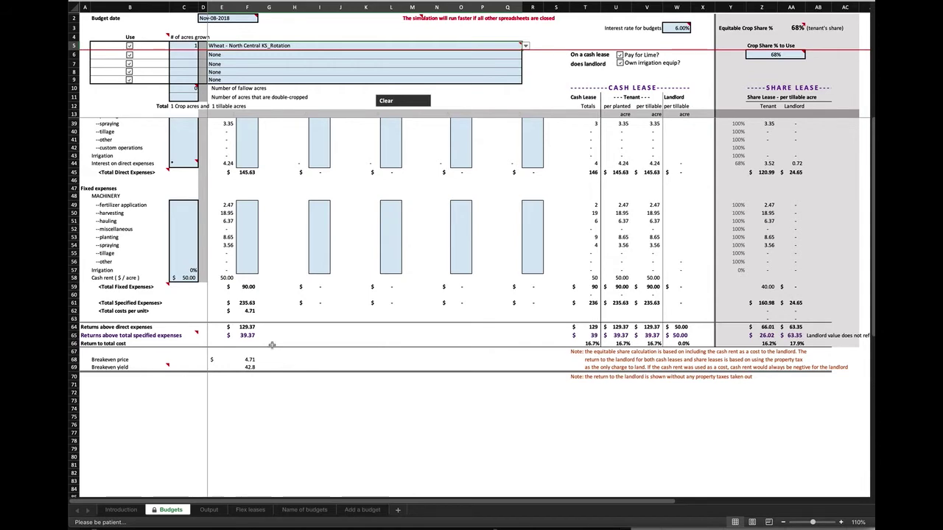
scroll(272, 344, "up", 8)
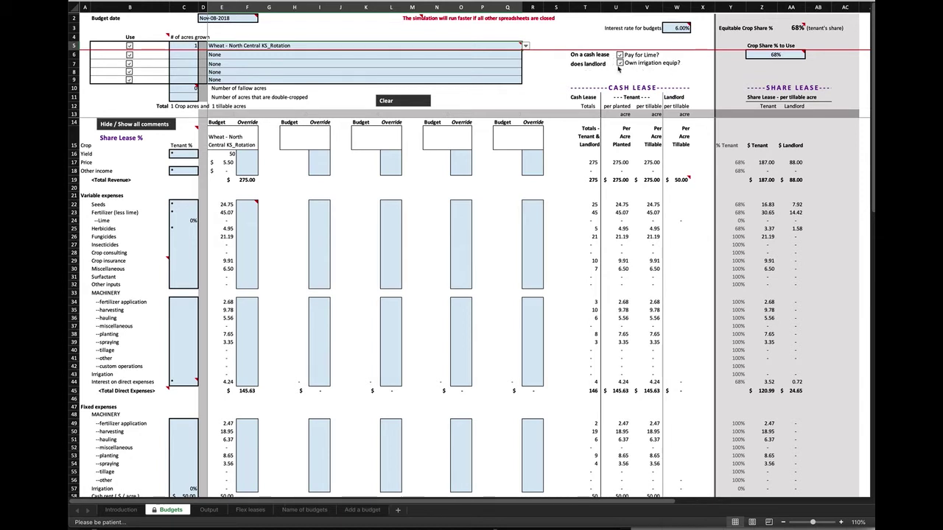
left_click(620, 63)
scroll(147, 287, "down", 5)
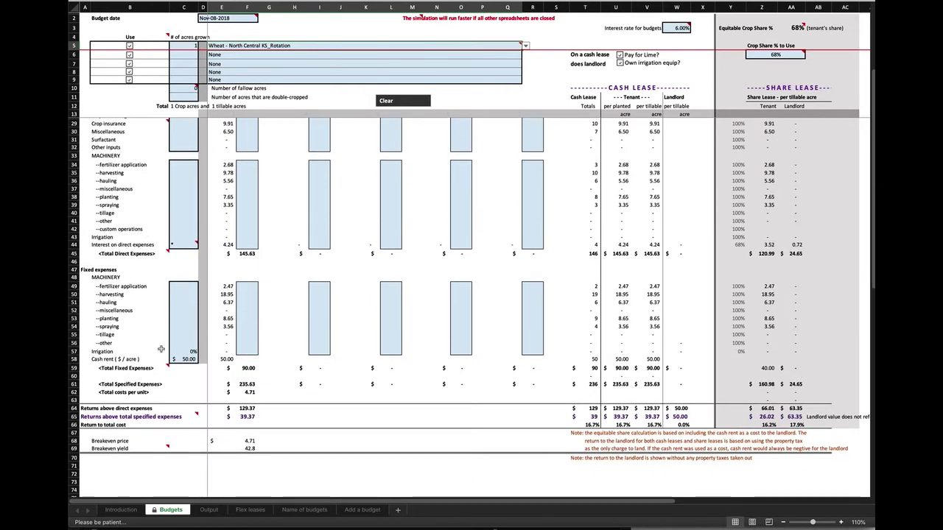
scroll(156, 185, "up", 5)
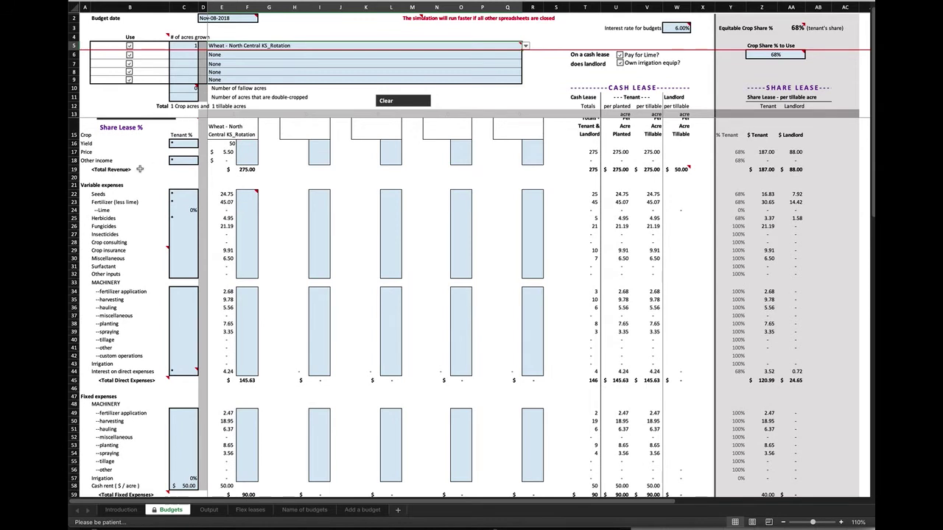
scroll(147, 169, "up", 1)
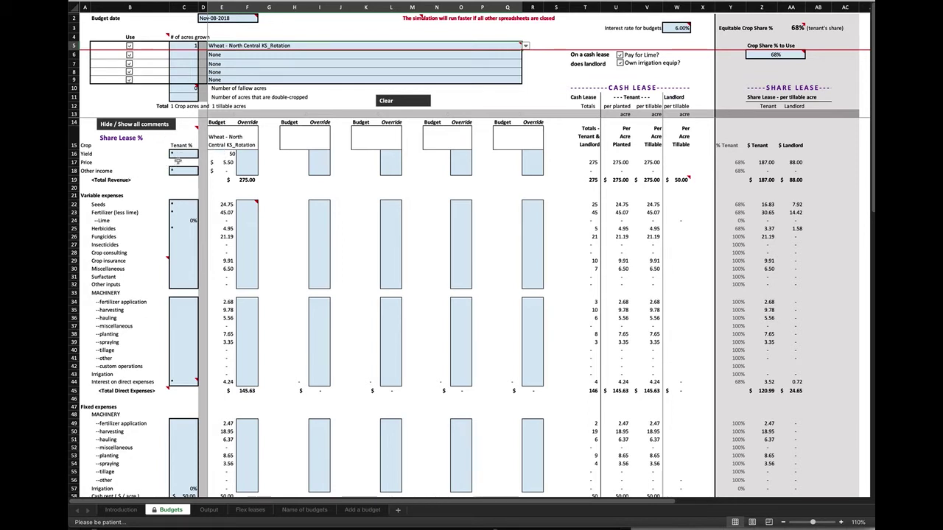
Step: Examine the tenant share percentages for income, variable expenses, machinery, interest and fixed expenses in the share lease inputs
mouse_move(185, 143)
scroll(162, 322, "down", 4)
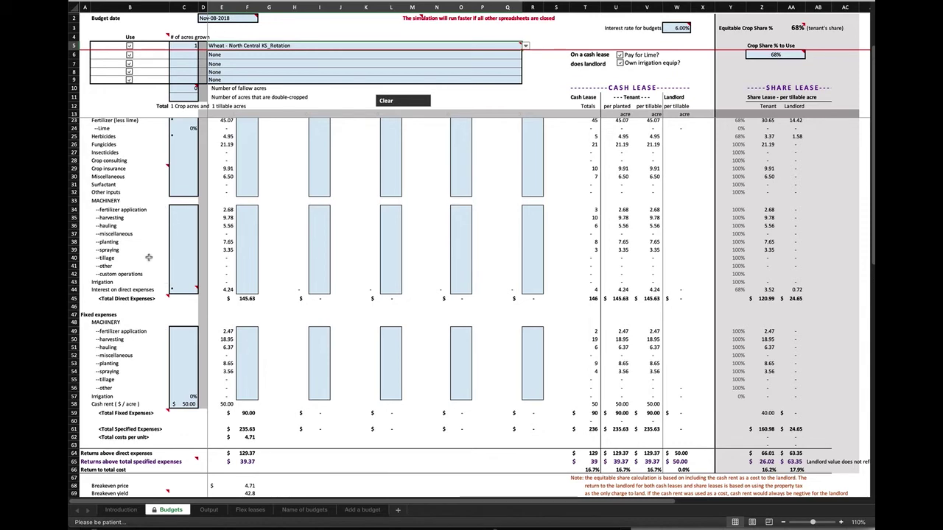
scroll(145, 245, "up", 3)
scroll(145, 245, "down", 8)
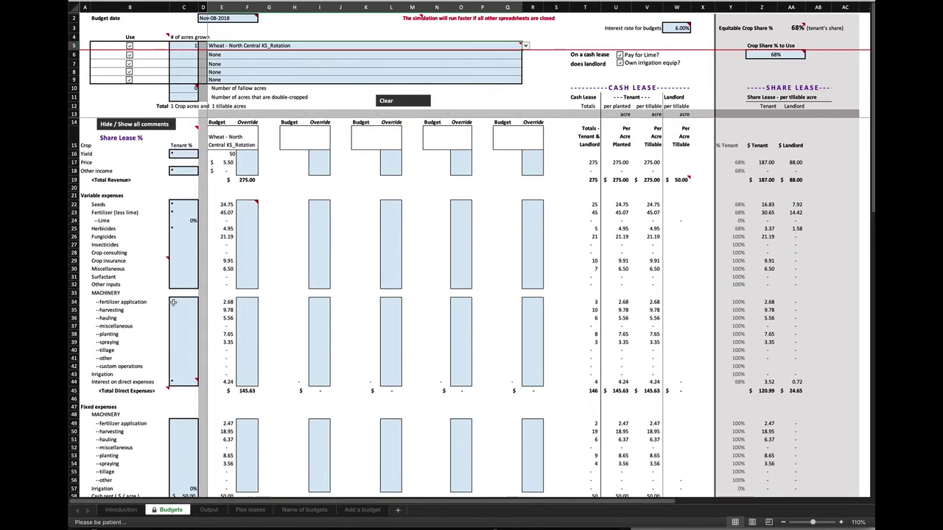
scroll(172, 302, "down", 3)
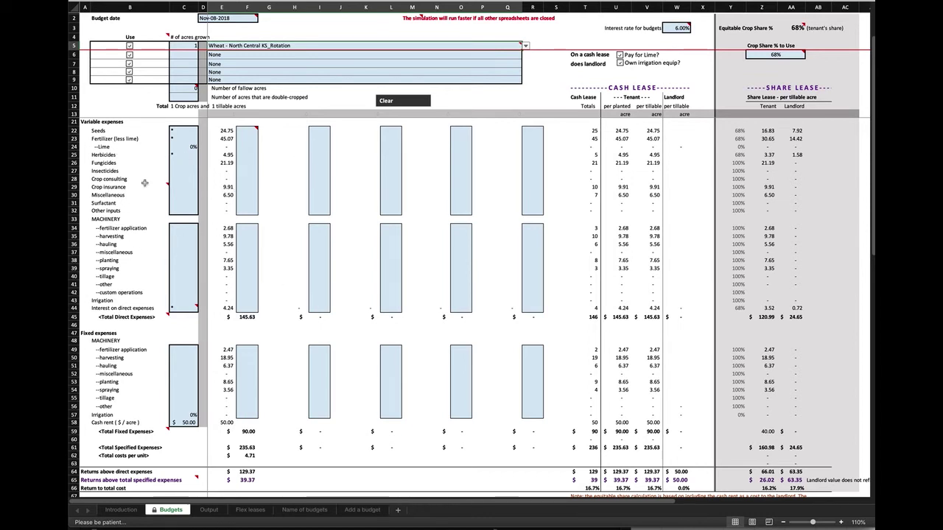
mouse_move(195, 174)
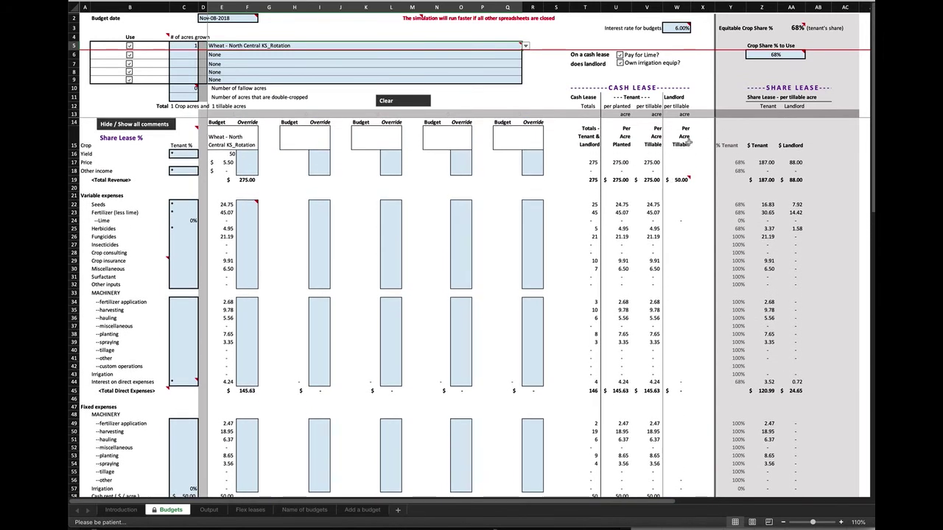
Step: Examine the landlord's cash lease revenue, expenses and returns per tillable acre beside the share lease columns
mouse_move(681, 182)
scroll(672, 288, "down", 5)
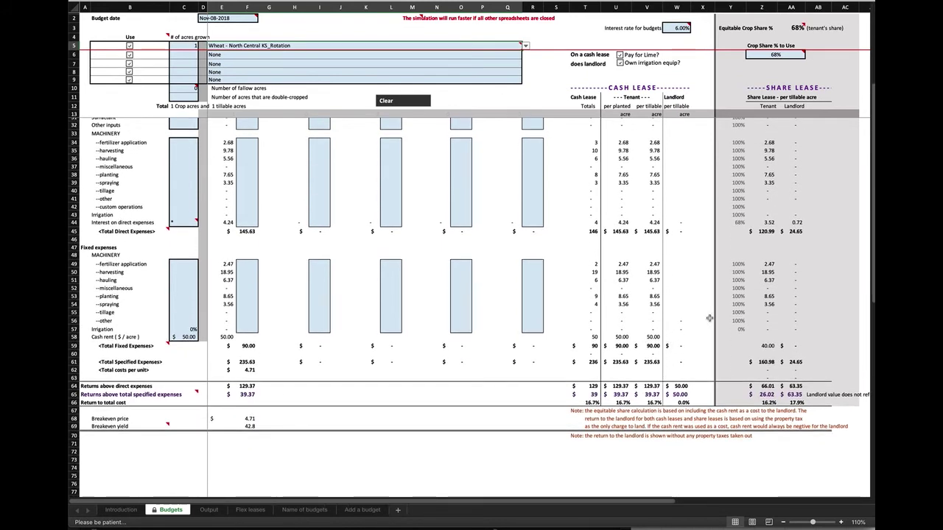
scroll(698, 250, "down", 5)
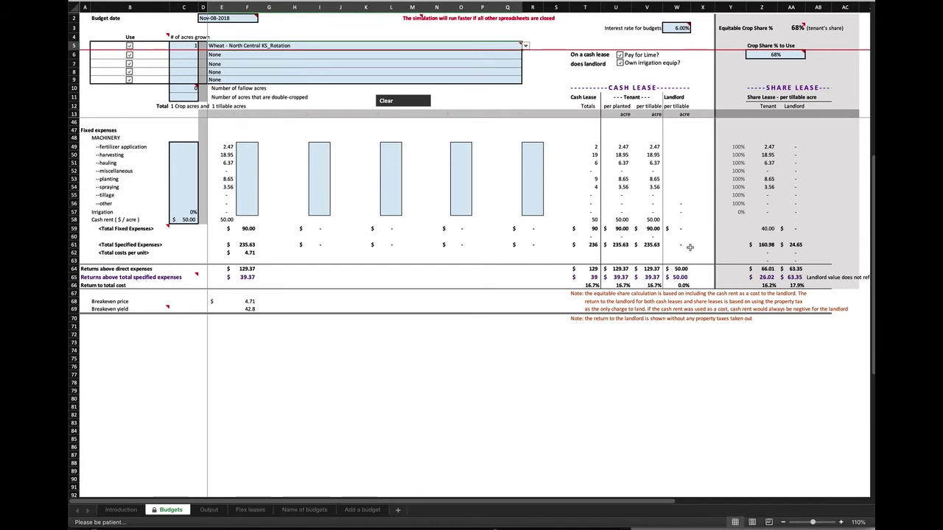
Step: Trace the cash lease columns from total revenue to return to total cost, including the notes on cash rent and property tax
scroll(691, 242, "up", 7)
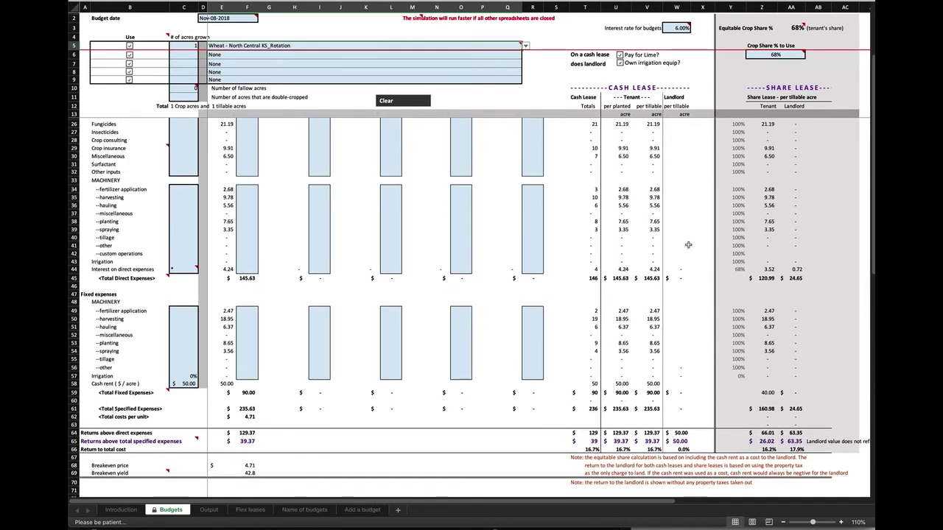
scroll(686, 259, "up", 4)
scroll(685, 259, "down", 12)
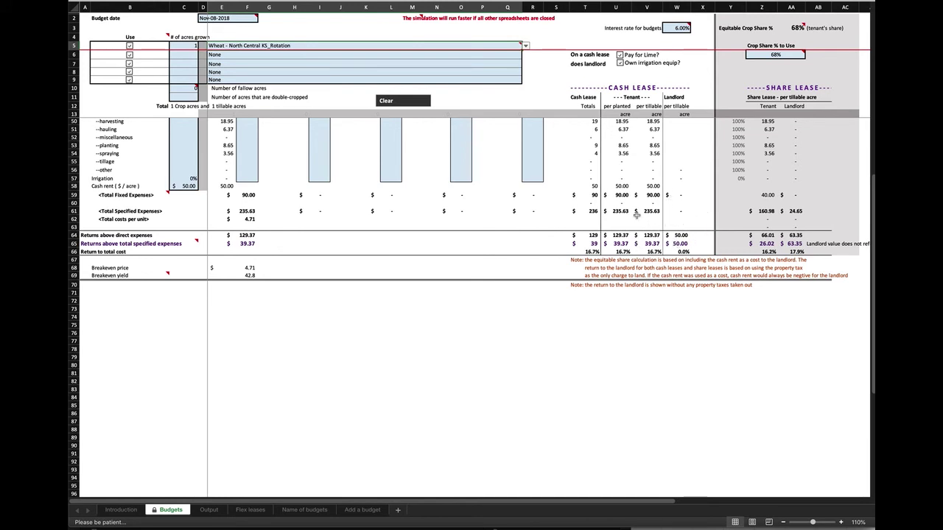
scroll(679, 209, "up", 12)
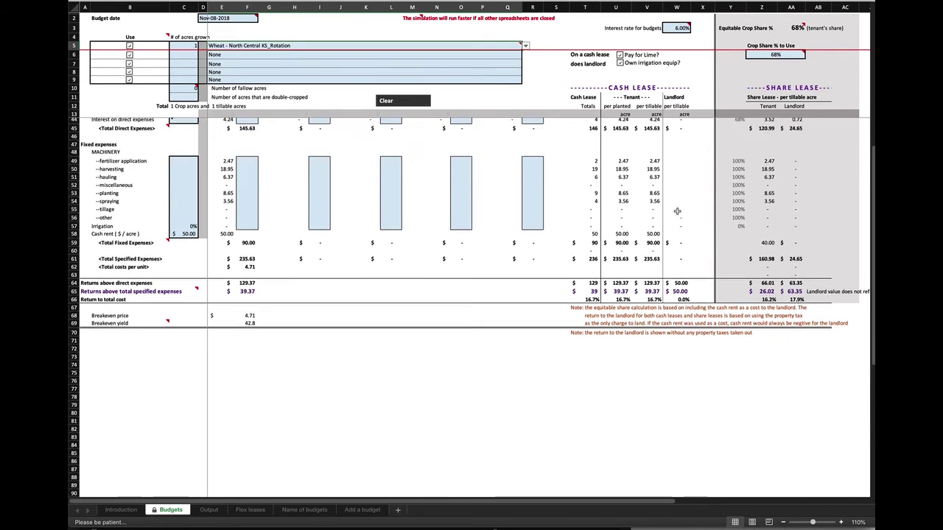
scroll(675, 230, "up", 1)
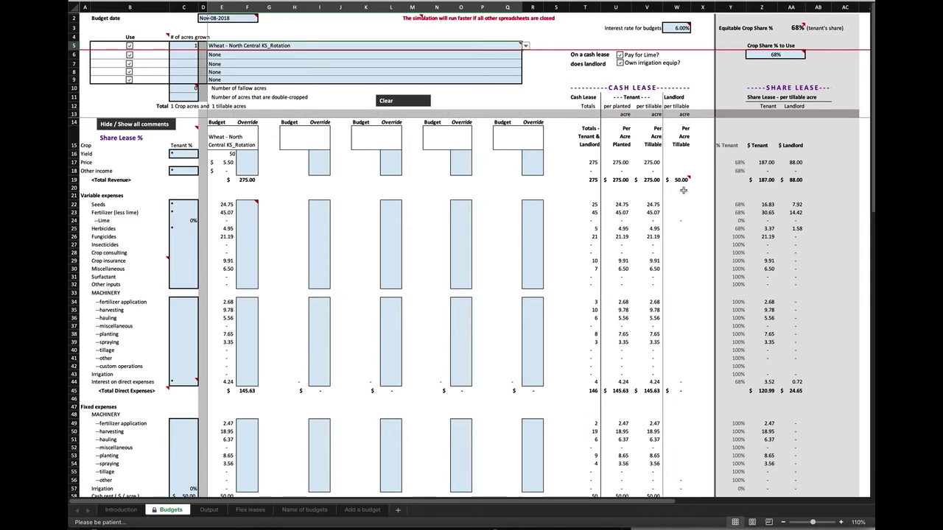
scroll(685, 189, "down", 8)
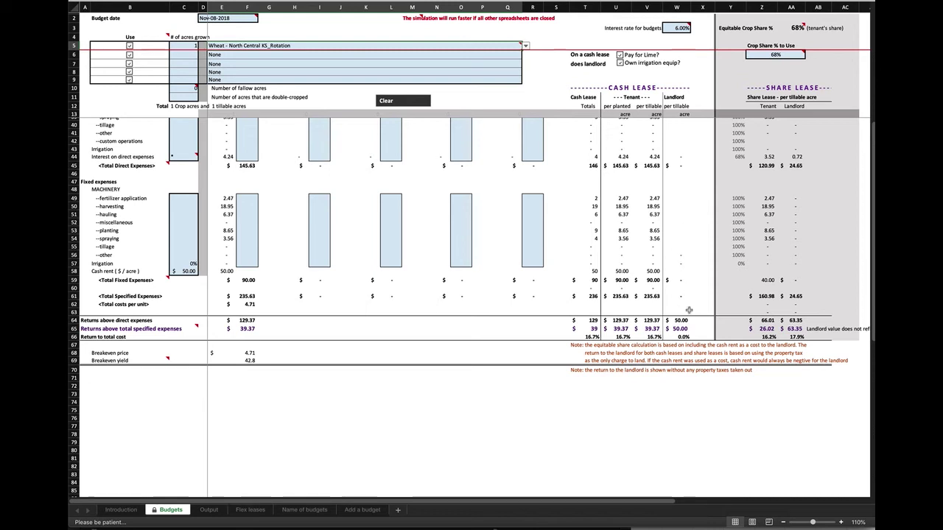
scroll(685, 315, "down", 4)
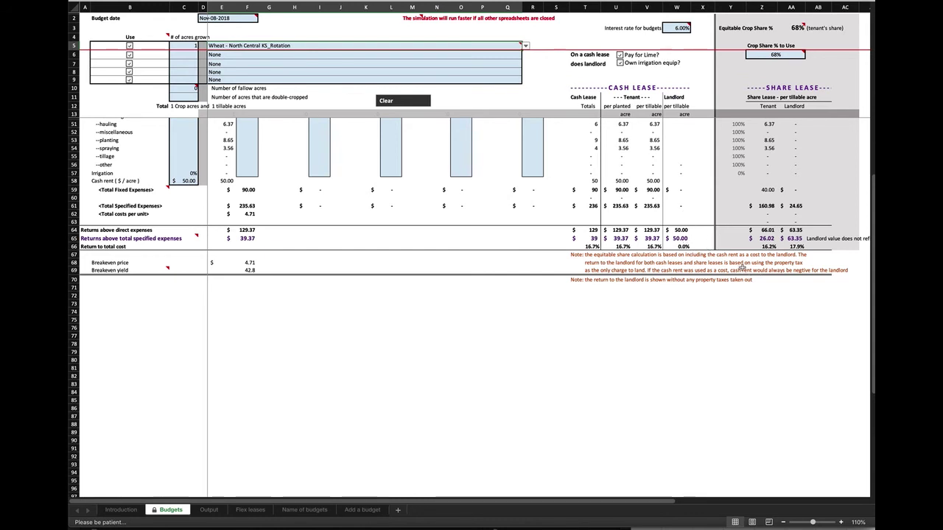
Step: Examine the equitable crop share percentage alongside the tenant's and landlord's returns under the share lease
scroll(648, 199, "up", 10)
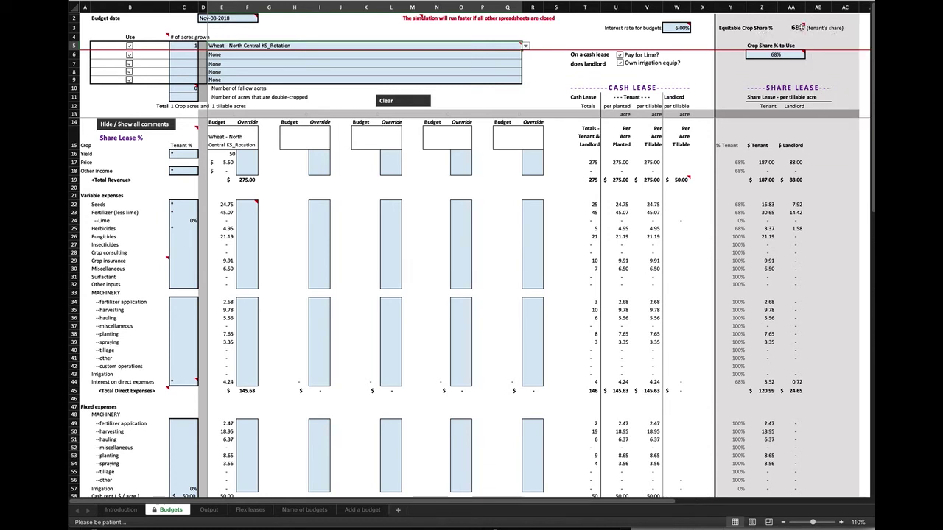
mouse_move(792, 28)
scroll(768, 302, "down", 9)
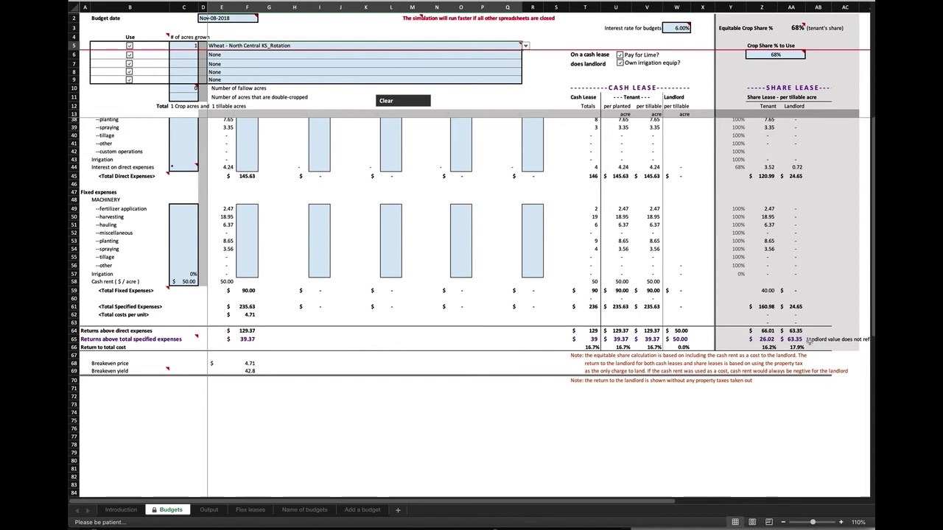
scroll(810, 338, "up", 1)
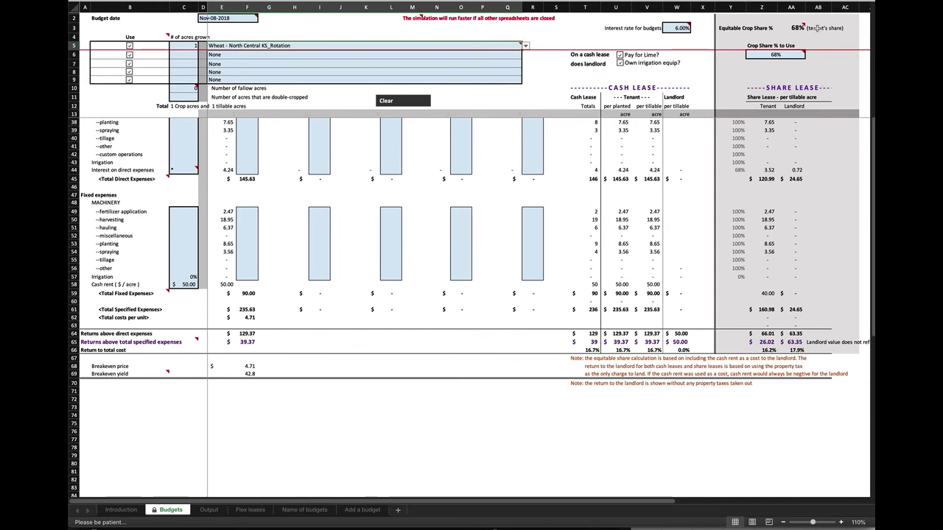
mouse_move(801, 28)
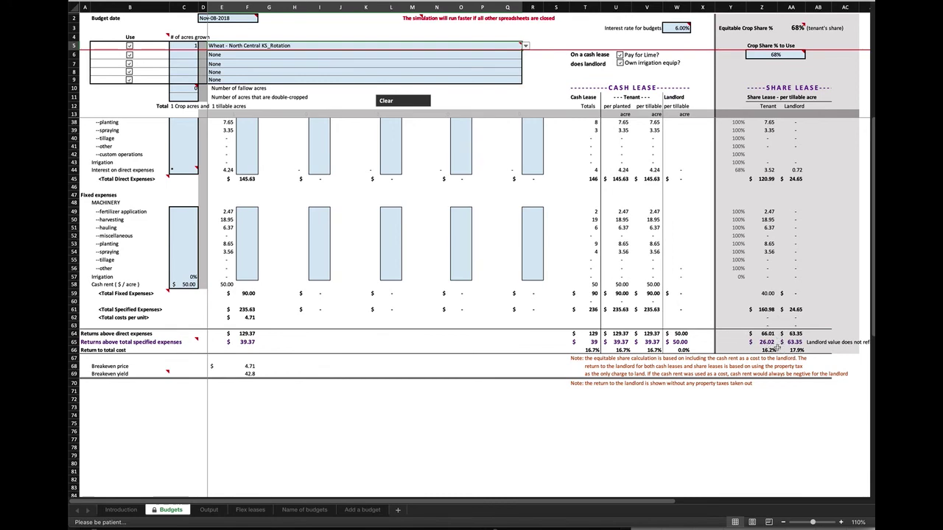
scroll(806, 287, "up", 8)
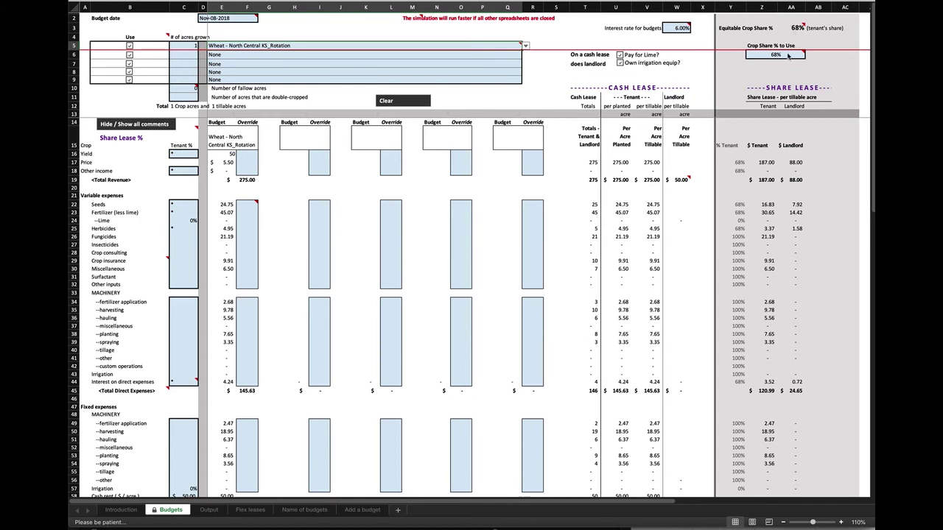
Step: Set the crop share to use to 80% and check the tenant's and landlord's share lease returns
left_click(779, 55)
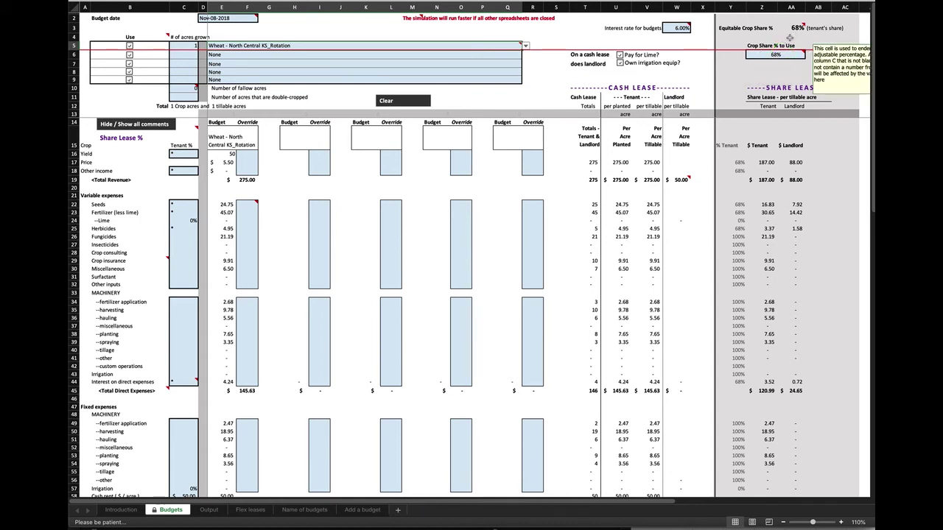
left_click(779, 56)
left_click(781, 58)
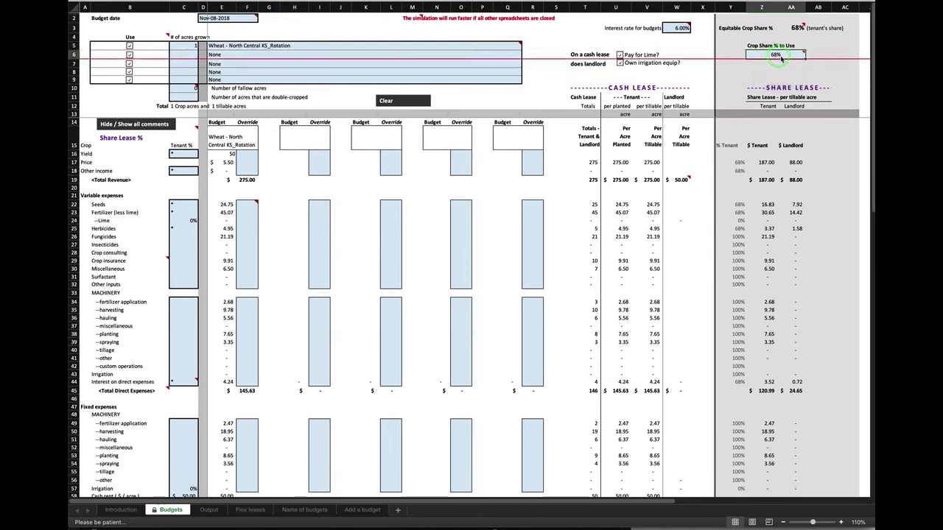
type("80")
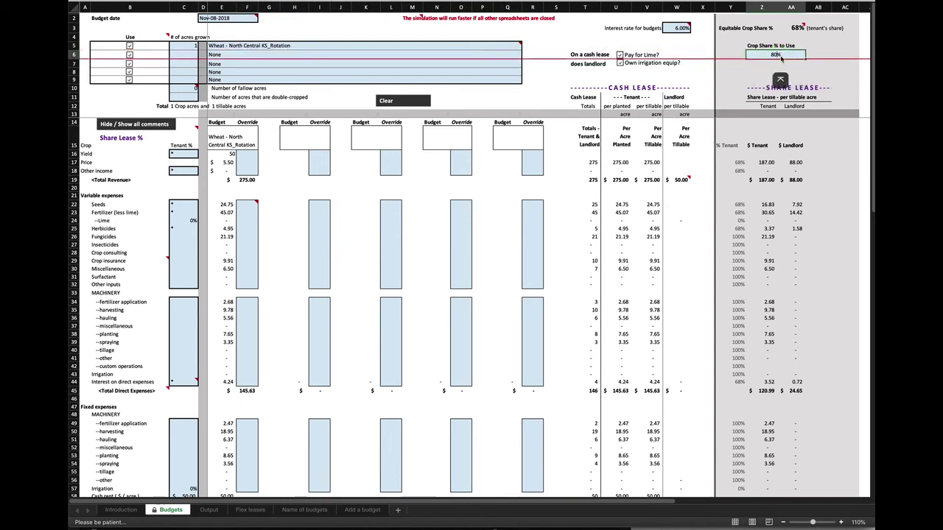
key("Return")
scroll(754, 318, "down", 10)
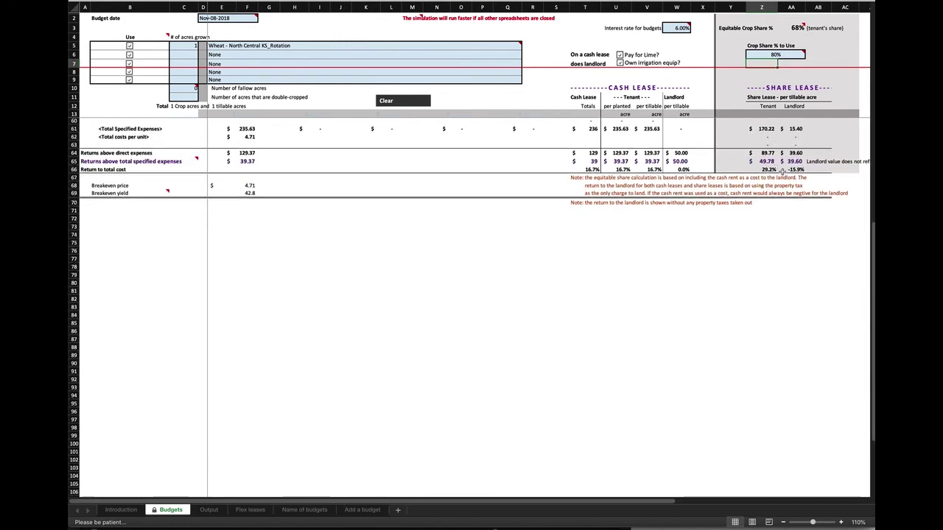
scroll(751, 229, "up", 10)
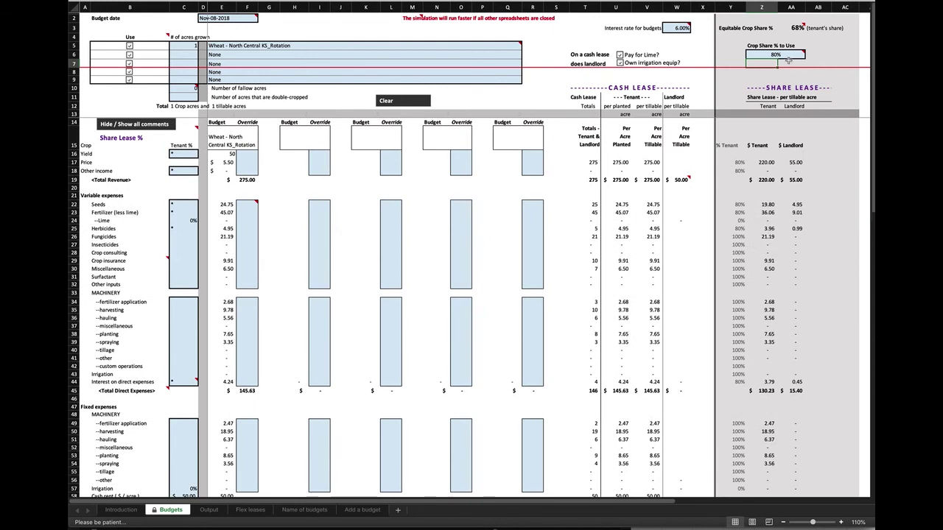
Step: Set the crop share to use back to 68%
left_click(785, 55)
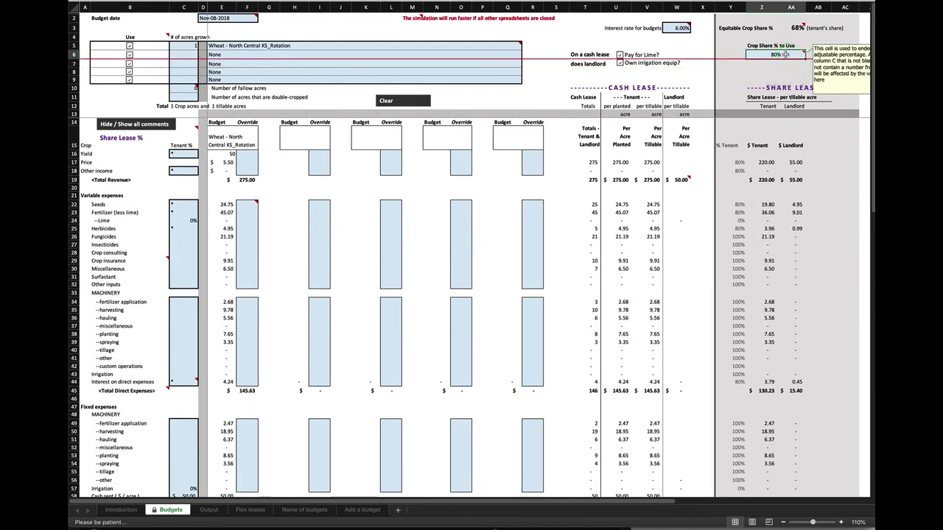
type("68")
key("Return")
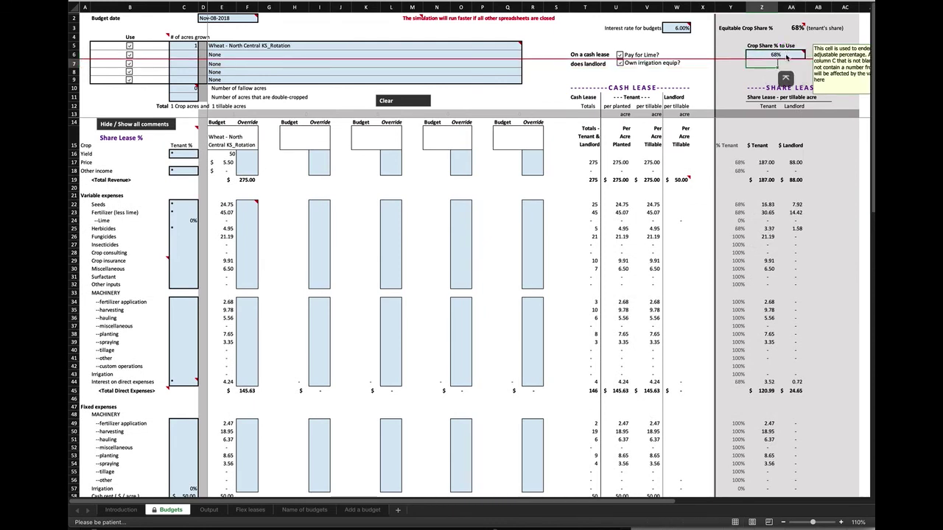
key("Return")
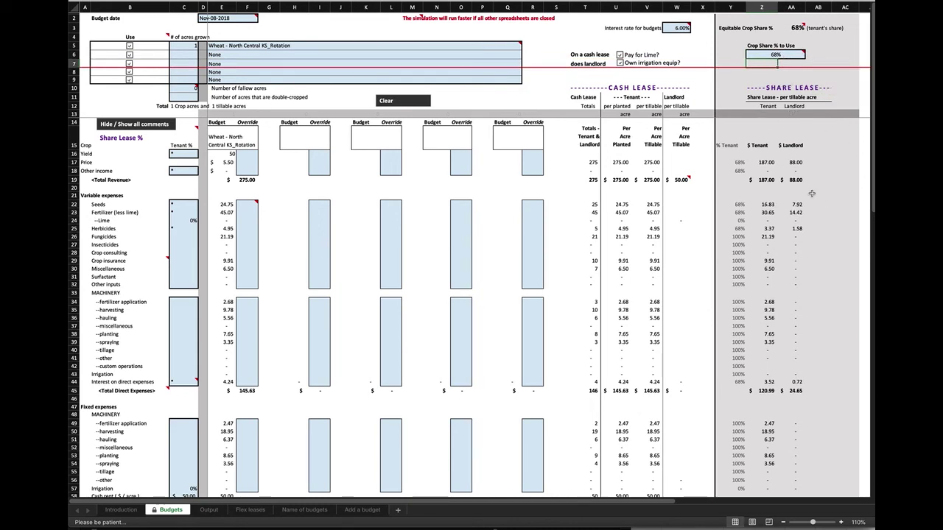
Step: Compare the tenant's and landlord's share lease revenue, input costs and returns with the wheat budget and its override column
scroll(811, 196, "down", 5)
scroll(811, 200, "down", 8)
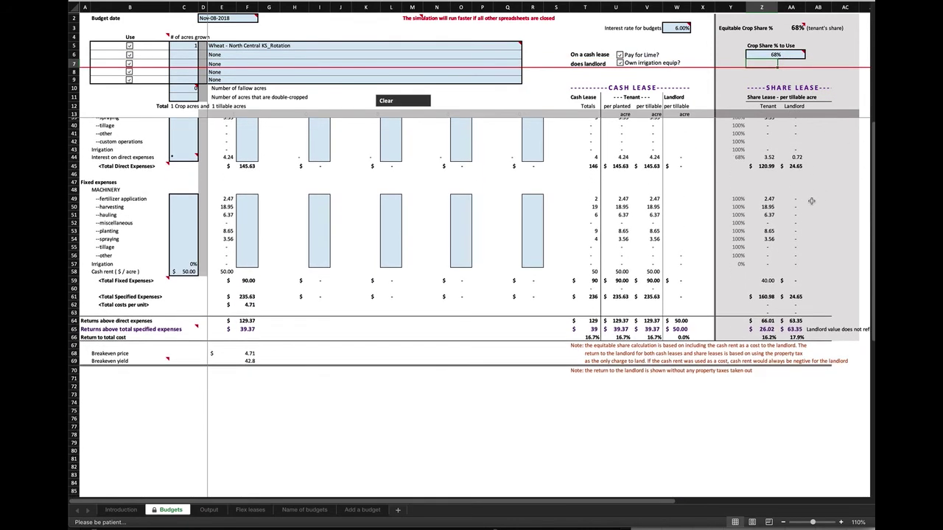
scroll(822, 202, "up", 4)
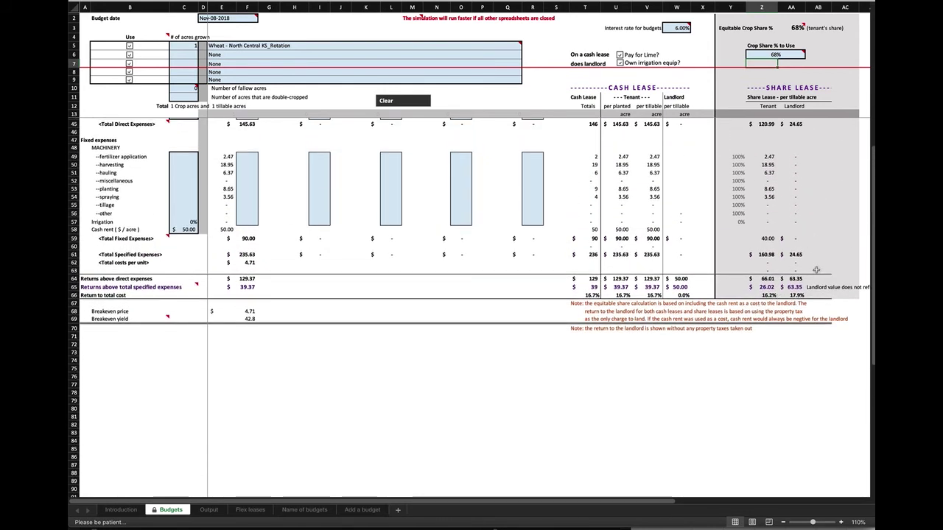
scroll(815, 272, "up", 1)
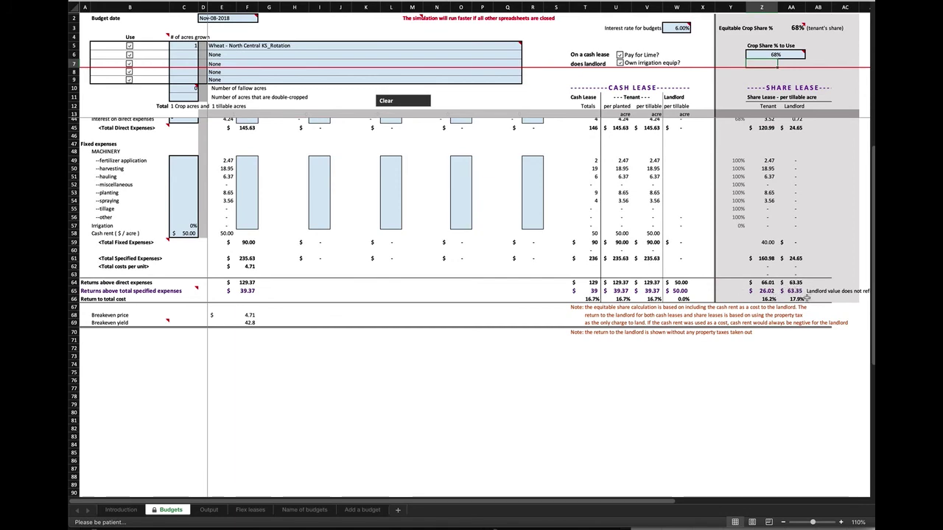
scroll(797, 284, "up", 10)
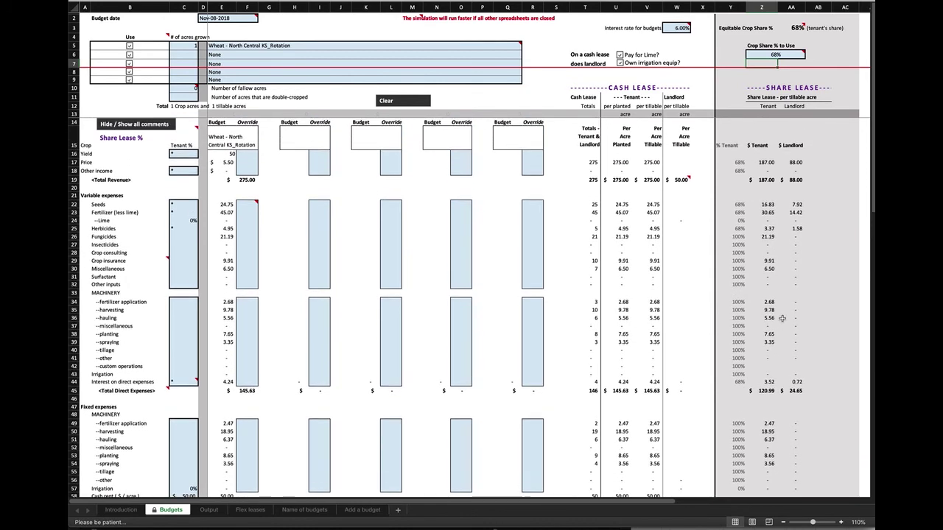
scroll(782, 318, "down", 9)
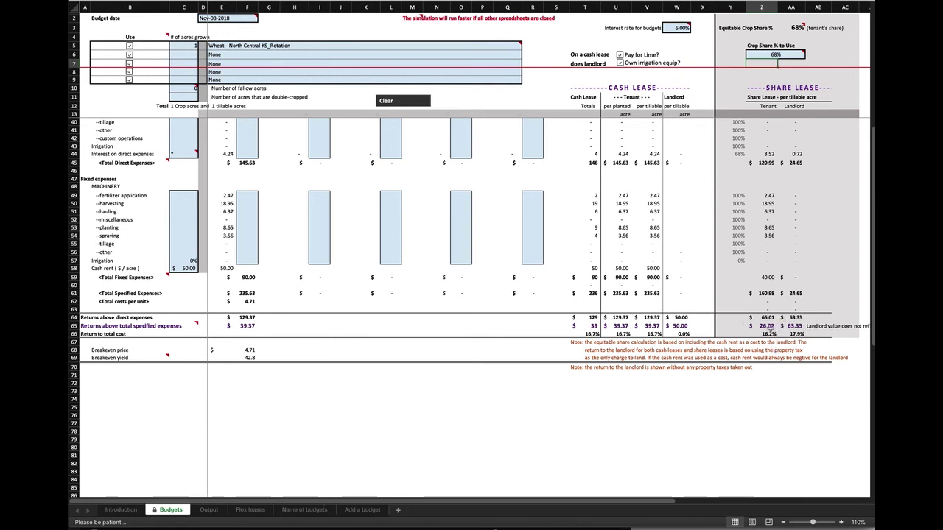
scroll(789, 283, "up", 9)
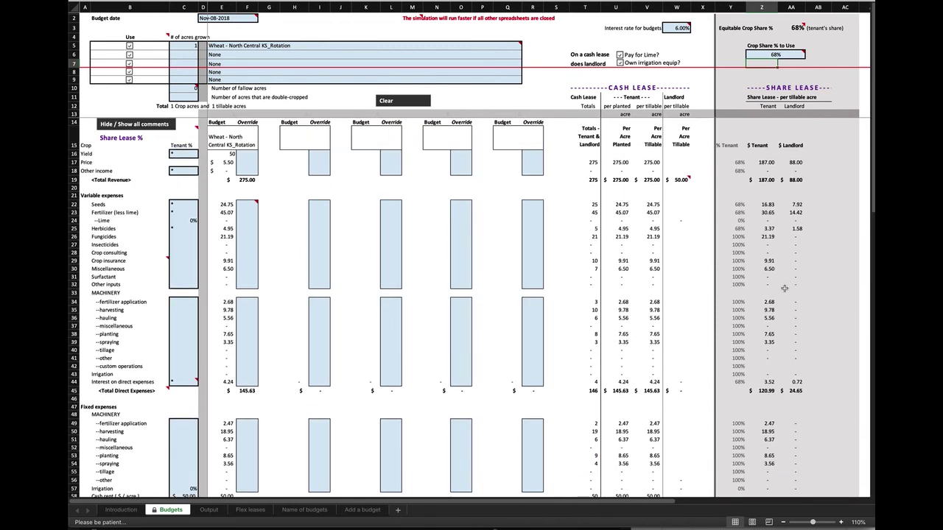
left_click(261, 204)
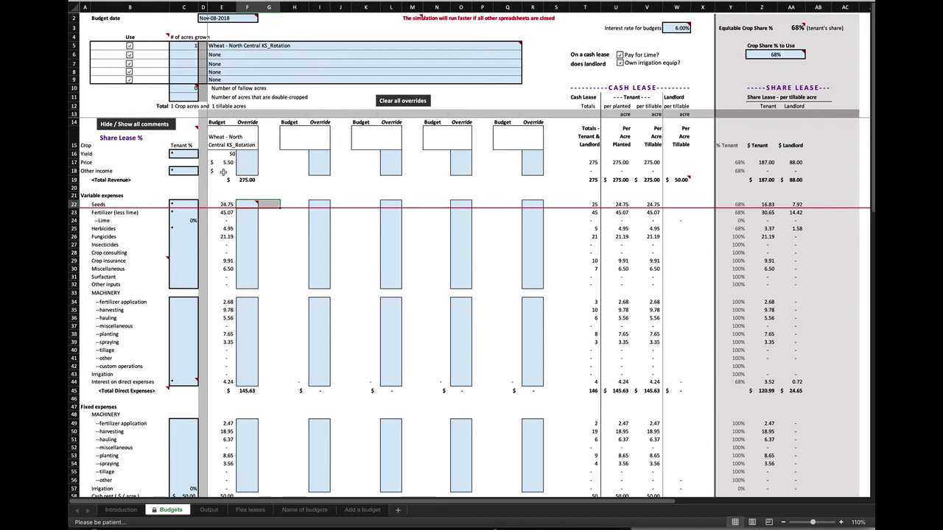
scroll(808, 240, "down", 7)
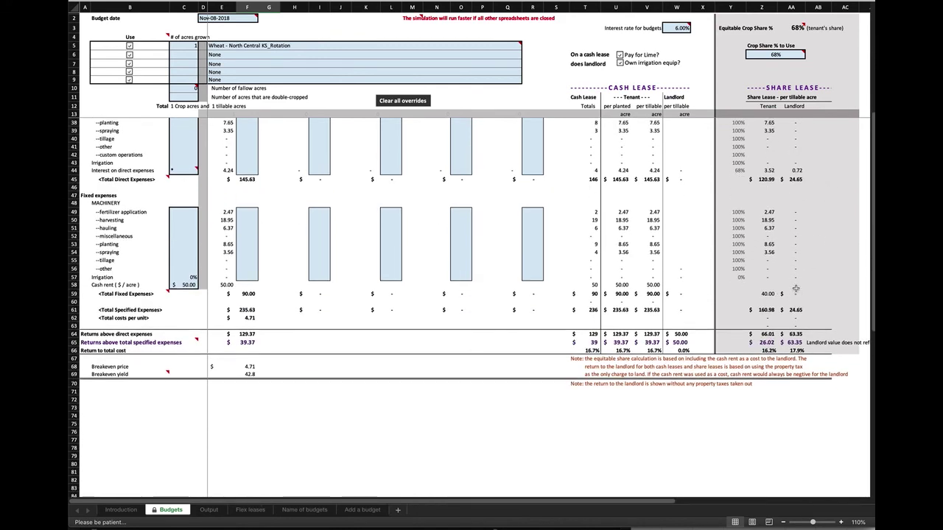
scroll(438, 190, "up", 8)
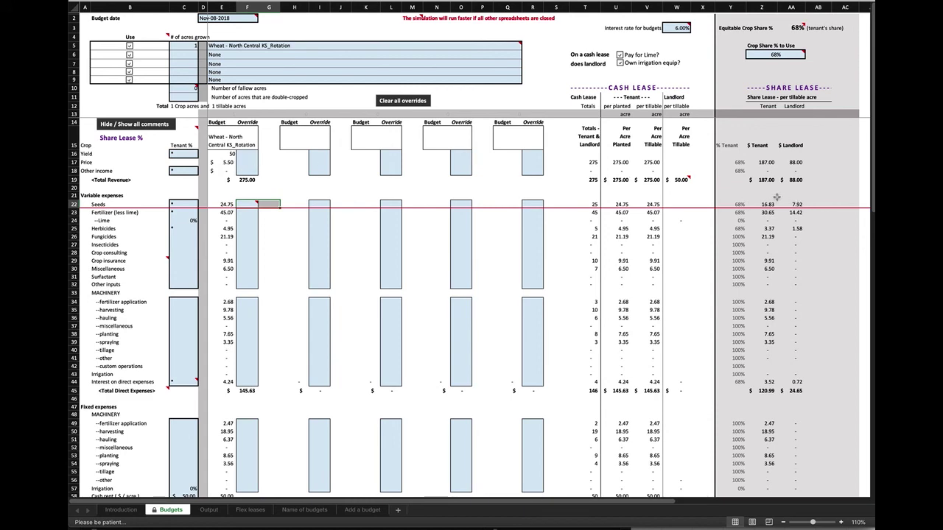
scroll(775, 197, "down", 10)
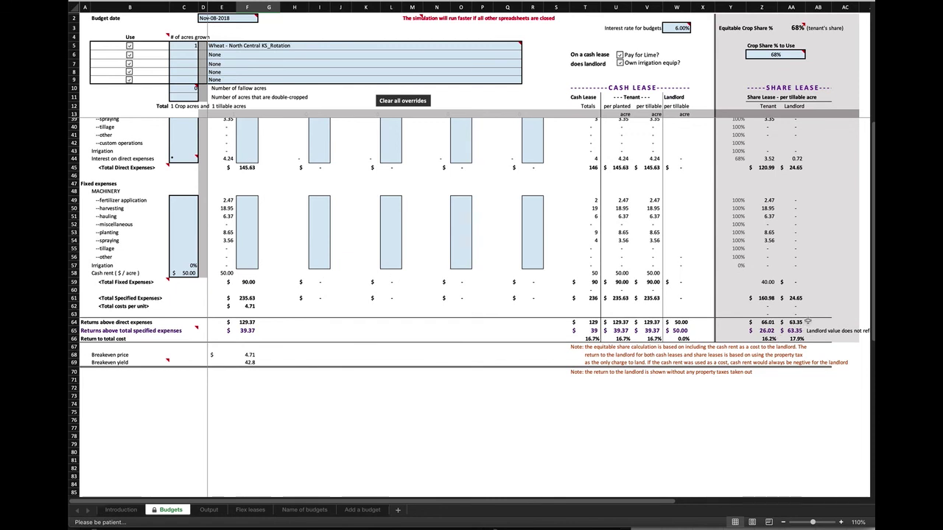